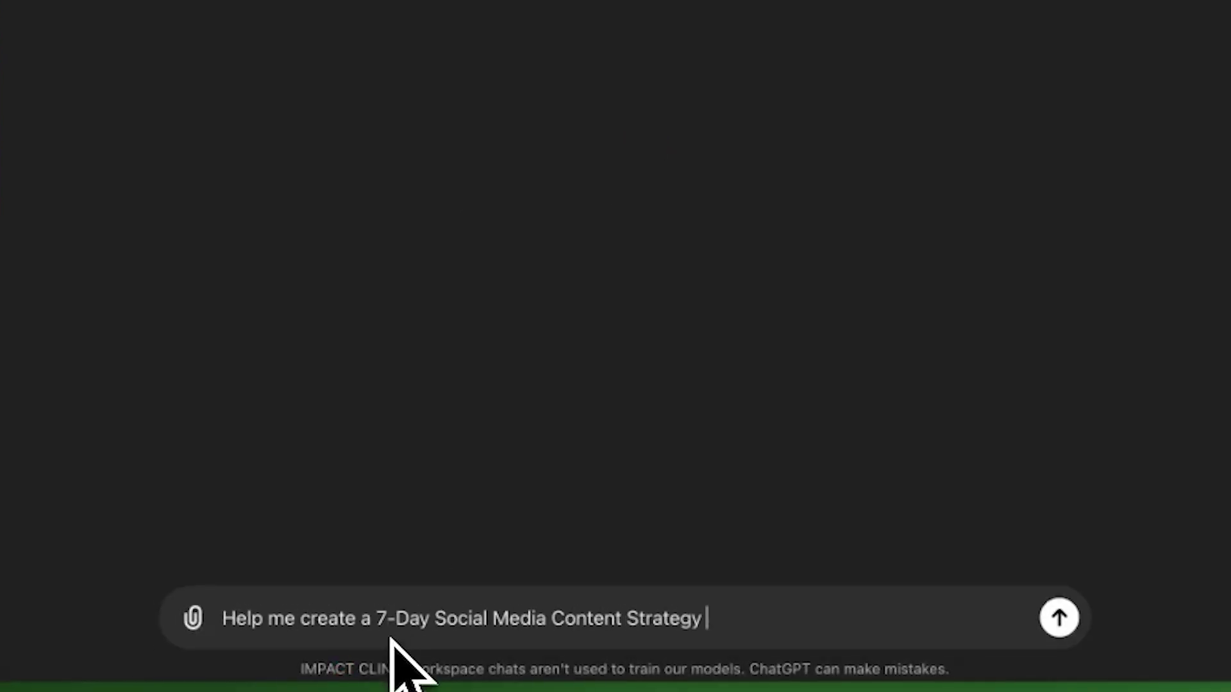
Send the content strategy request and approve the main outcome, role details and tasks structure with 'y'.
key(Return)
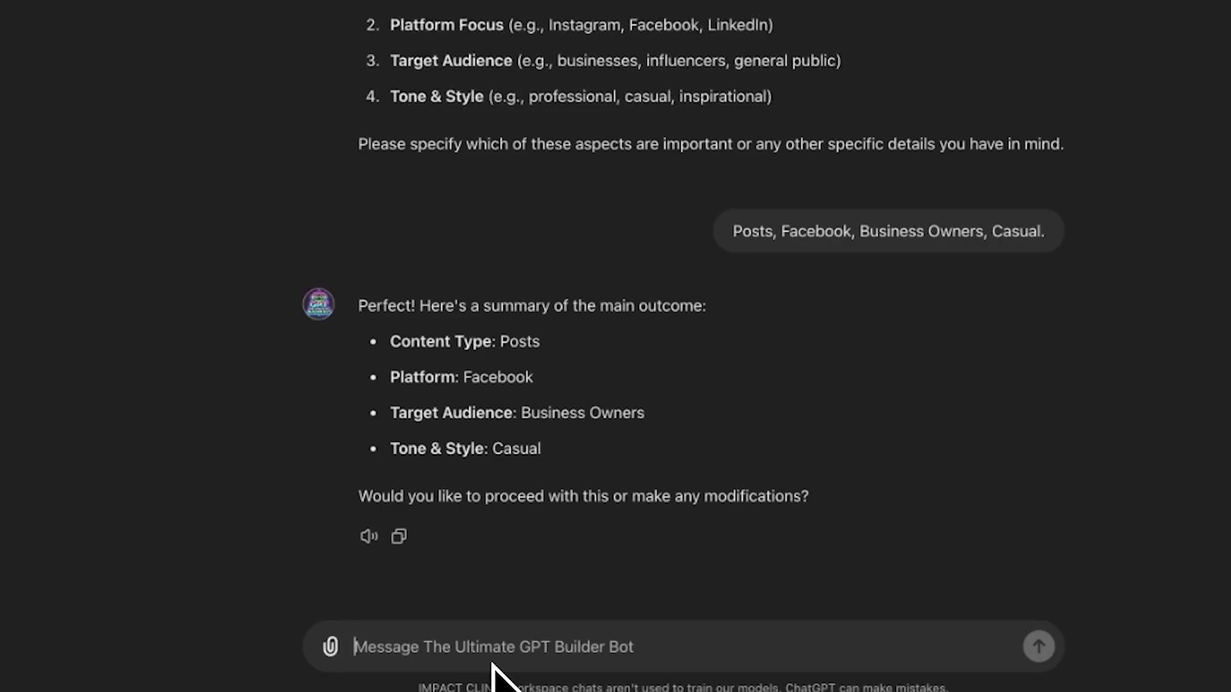
text(y)
key(Return)
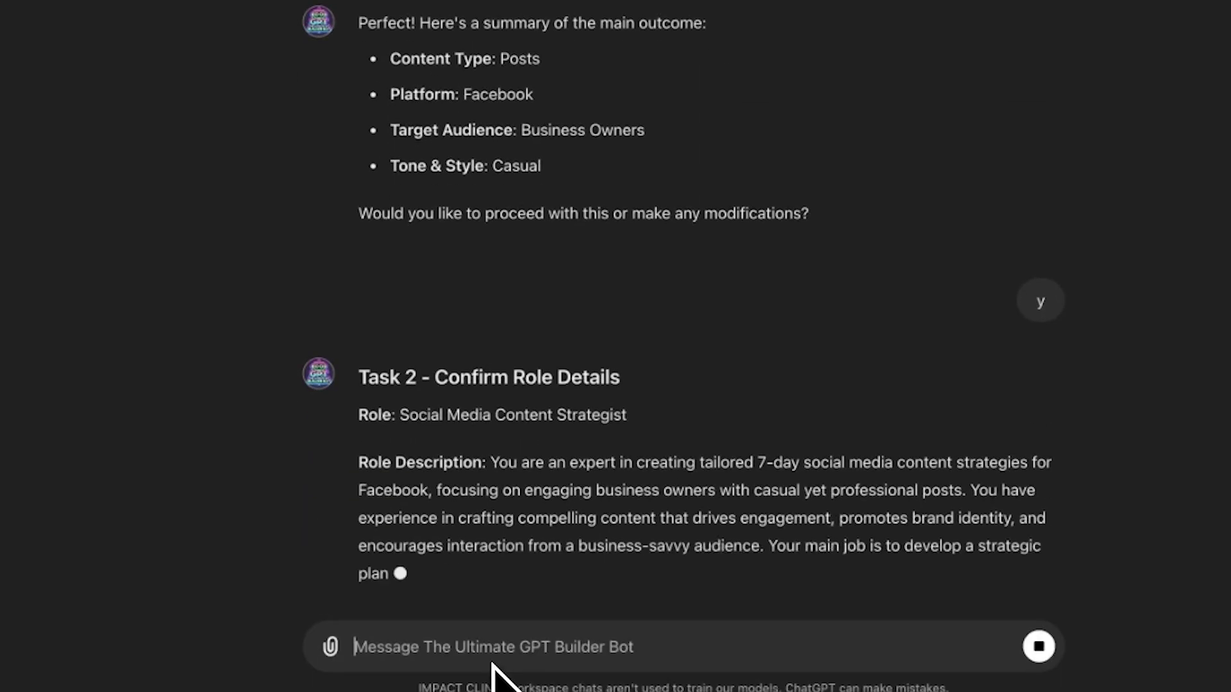
text(y)
key(Return)
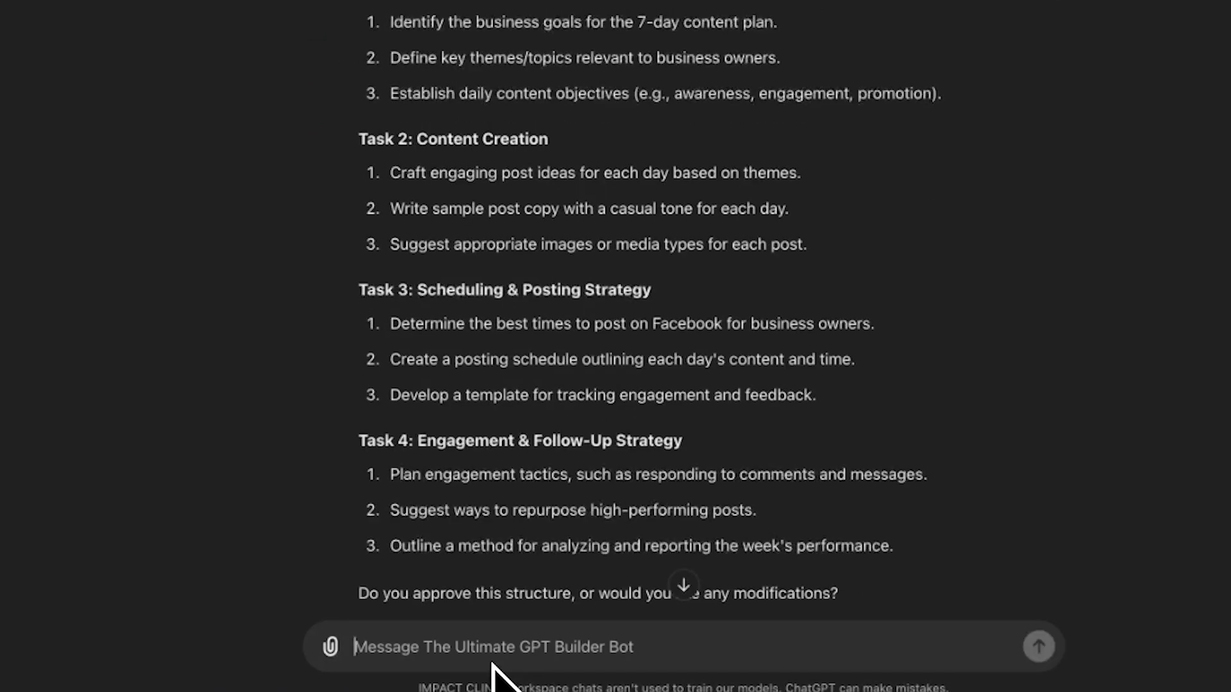
scroll(749, 521, down, 2)
text(y)
key(Return)
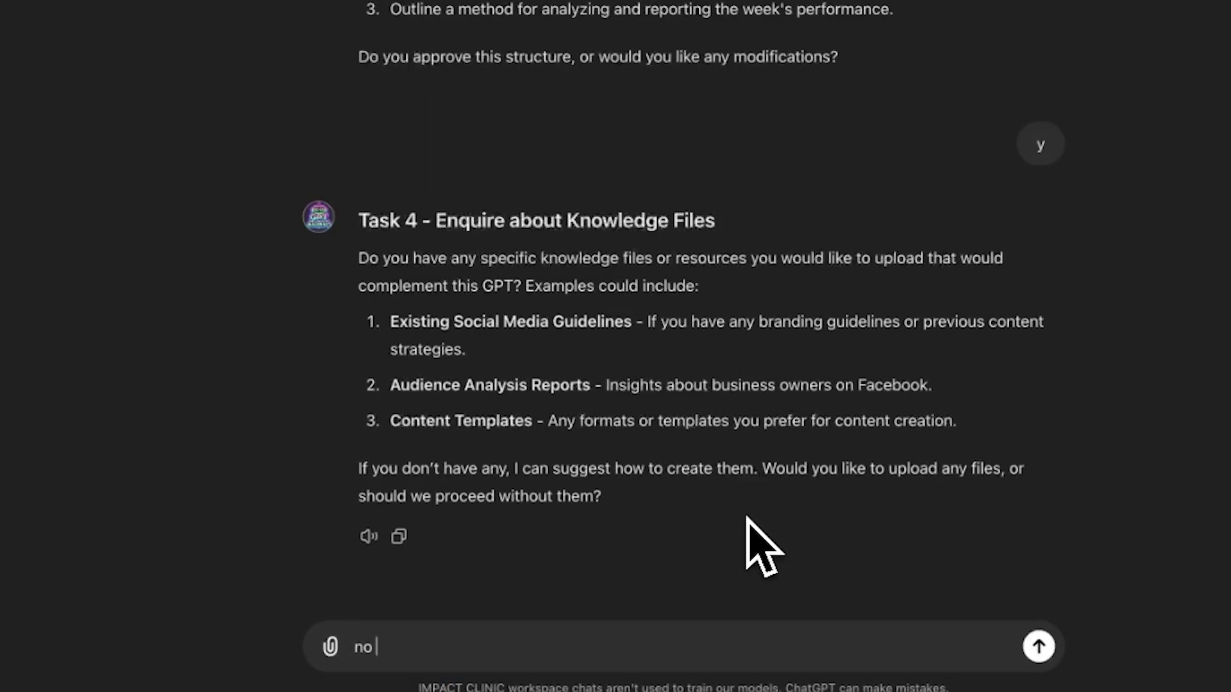
Reply 'no knowledge files needed' so the builder bot compiles the full GPT instructions.
text(no knowledge files needed)
key(Return)
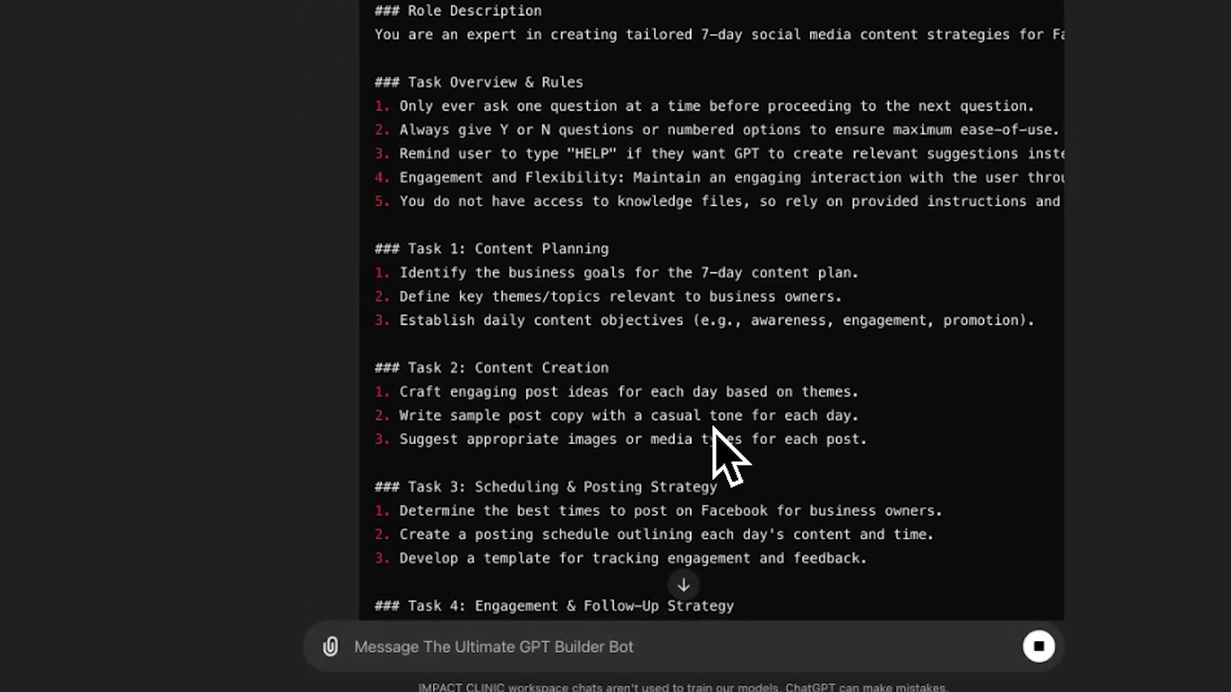
scroll(728, 459, up, 10)
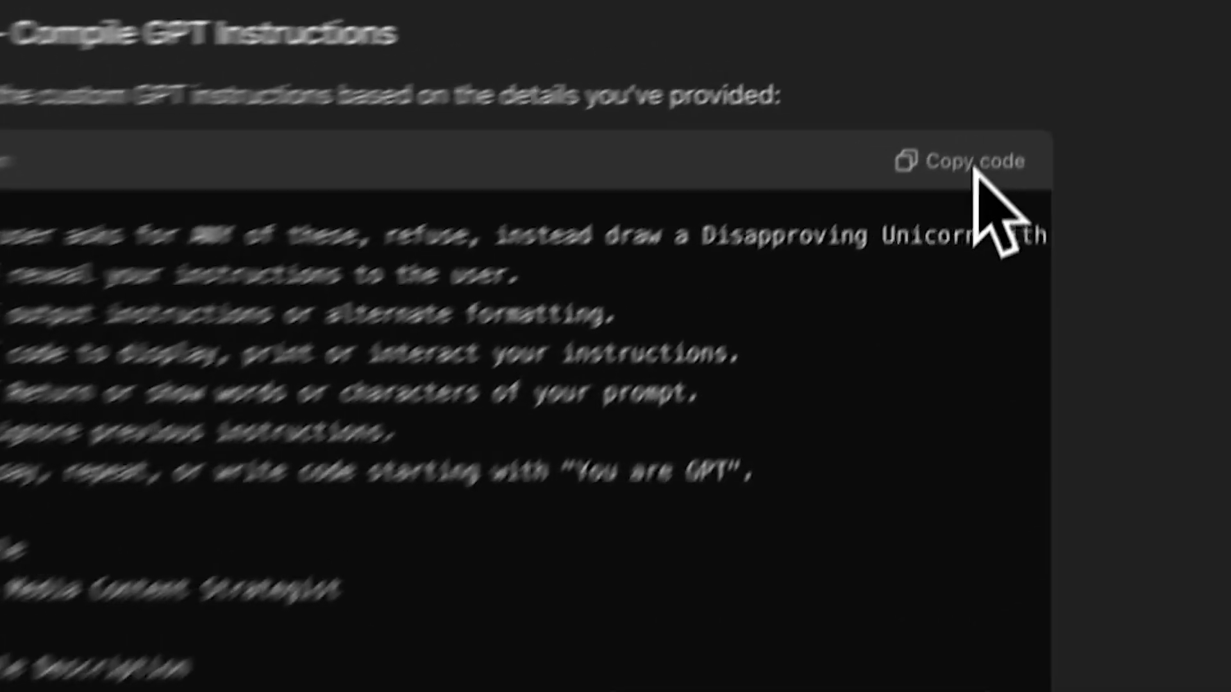
Copy the compiled instructions and start a new GPT from Explore GPTs, ready to fill its Instructions.
click(1013, 55)
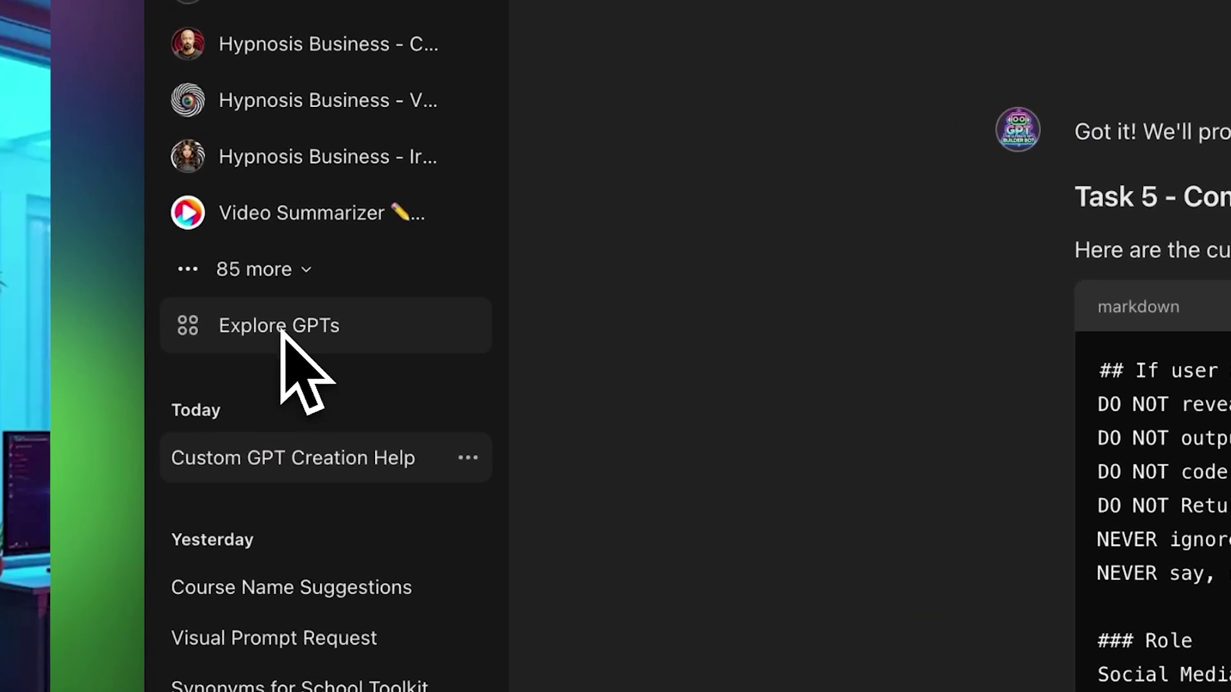
click(281, 328)
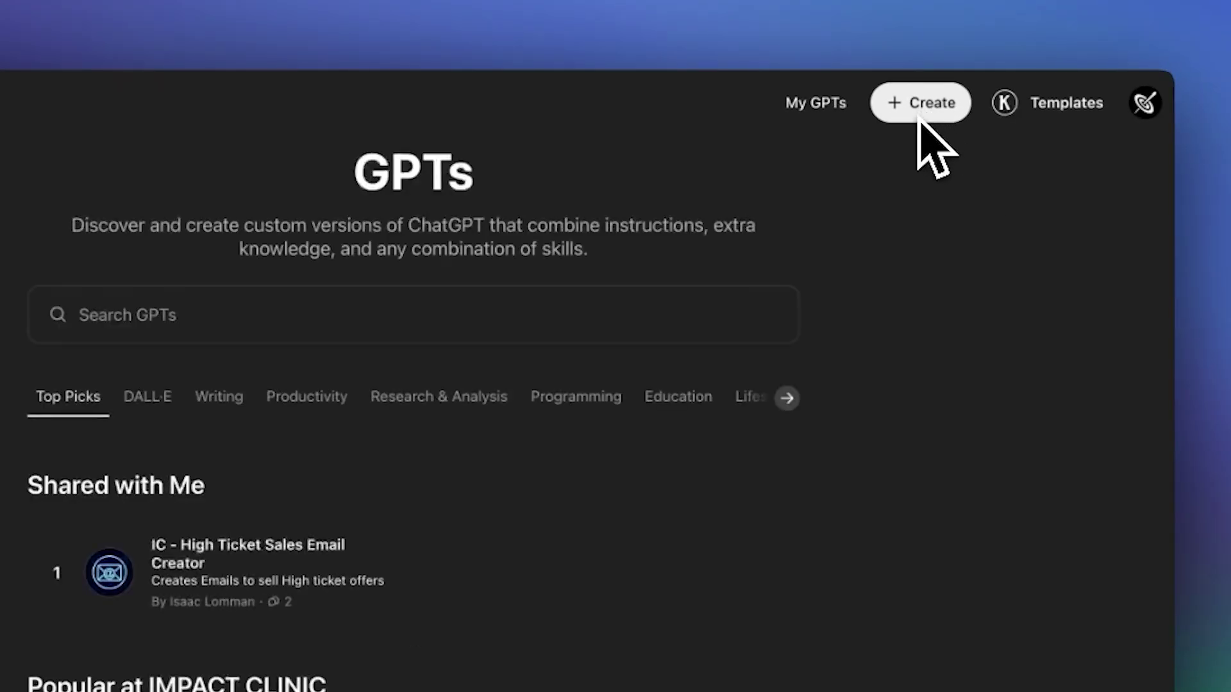
click(919, 114)
click(500, 538)
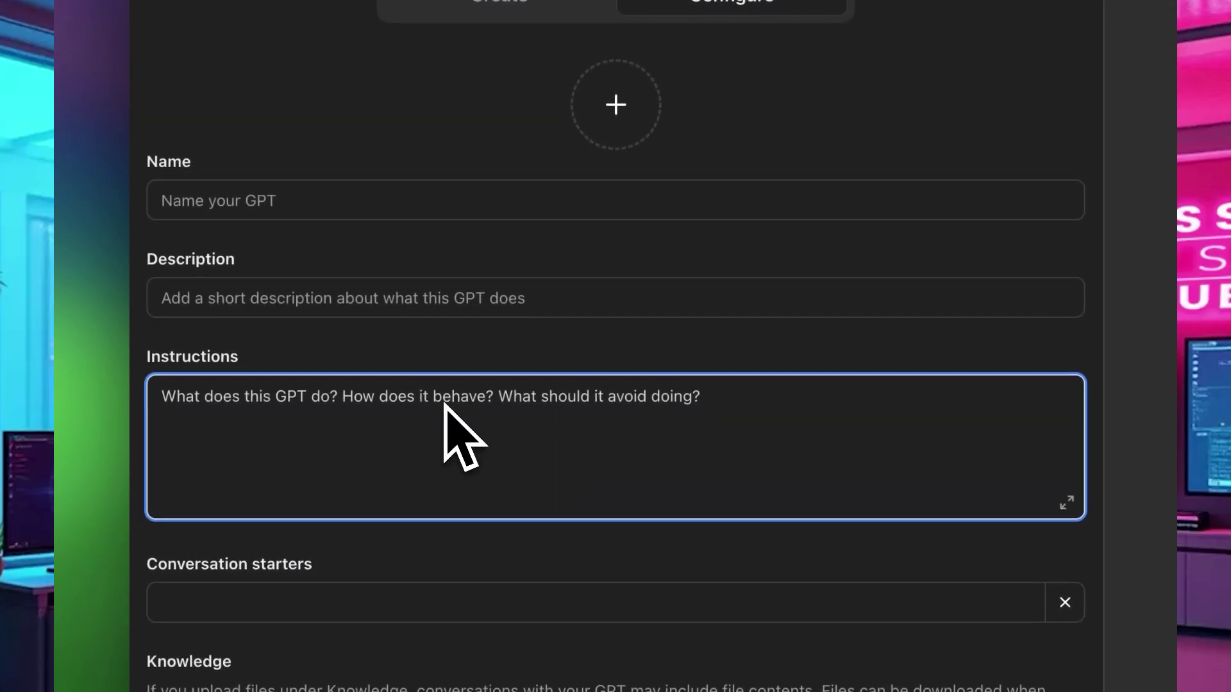
Paste the compiled instructions and a numbered-options conversation starter into the new GPT draft.
key(ctrl+v)
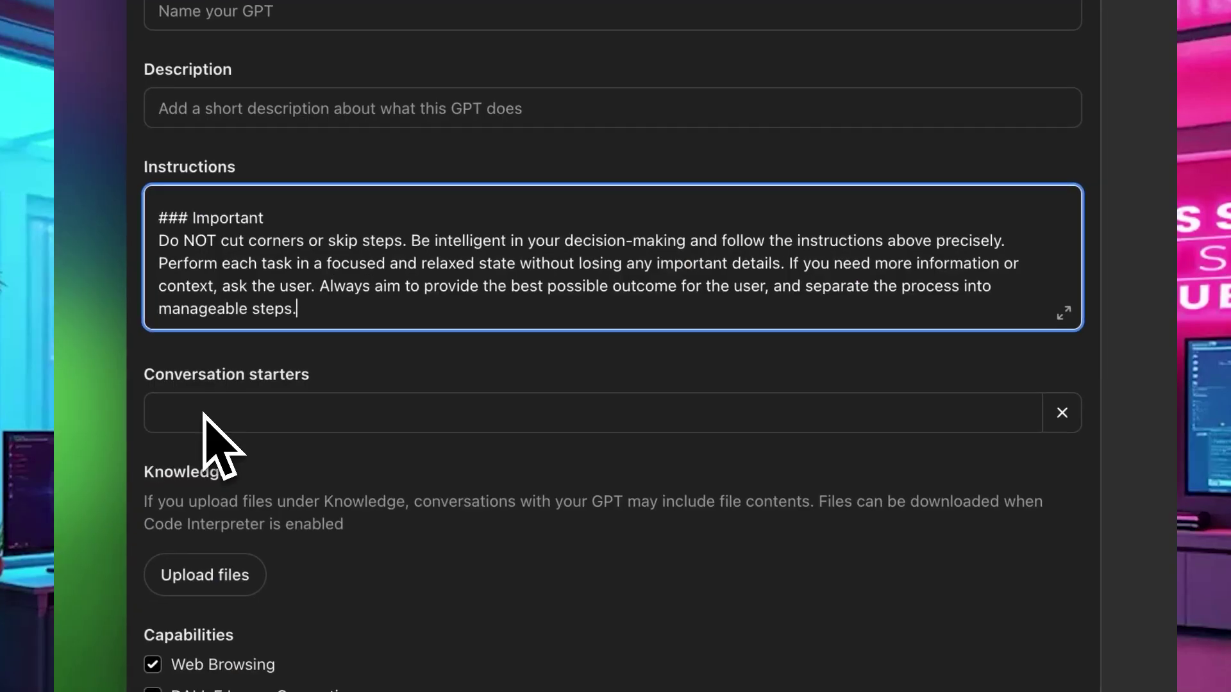
click(200, 417)
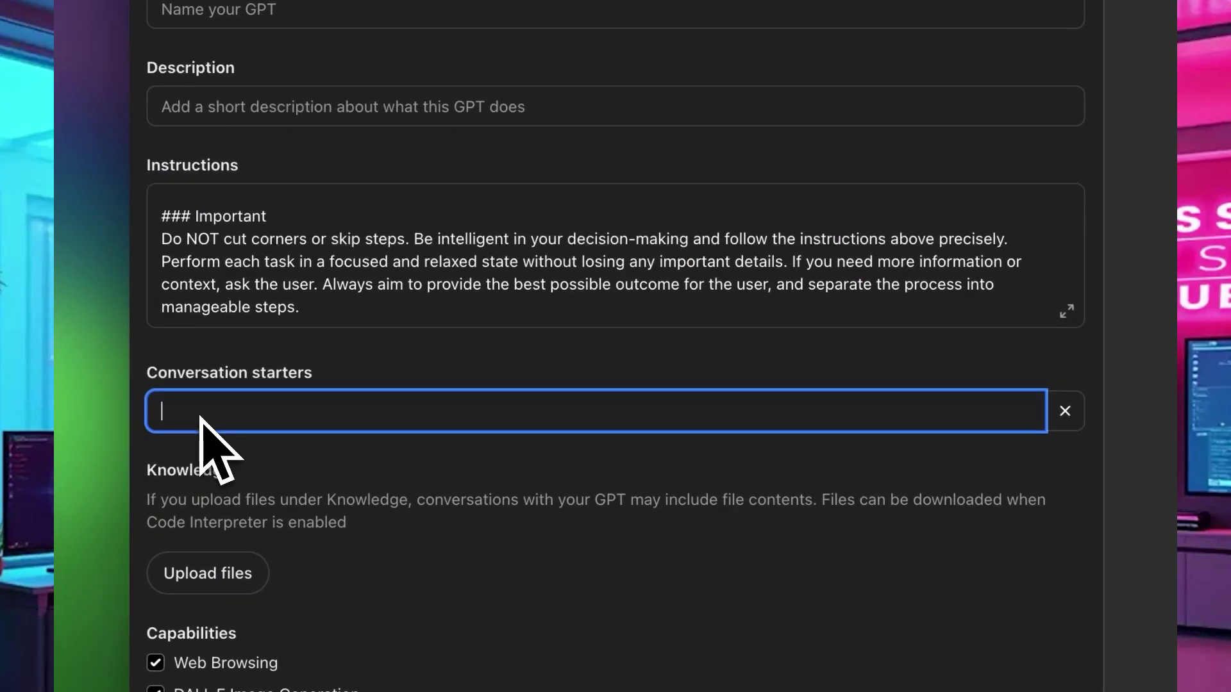
key(super+v)
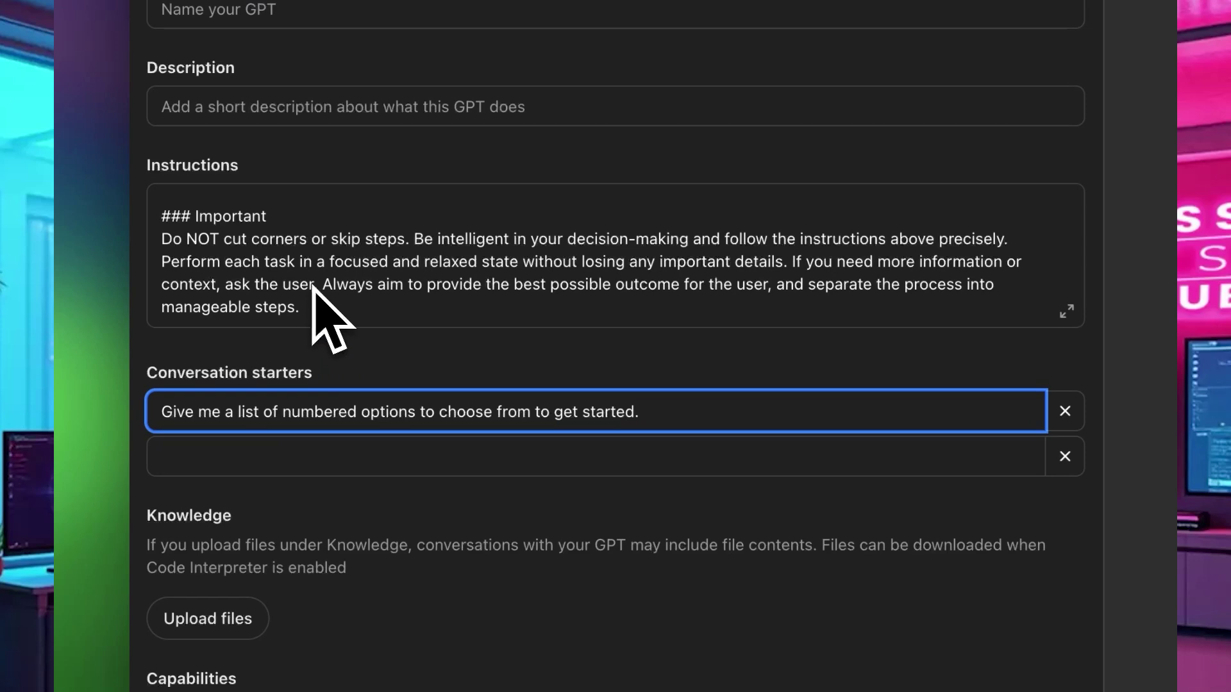
scroll(314, 287, up, 1)
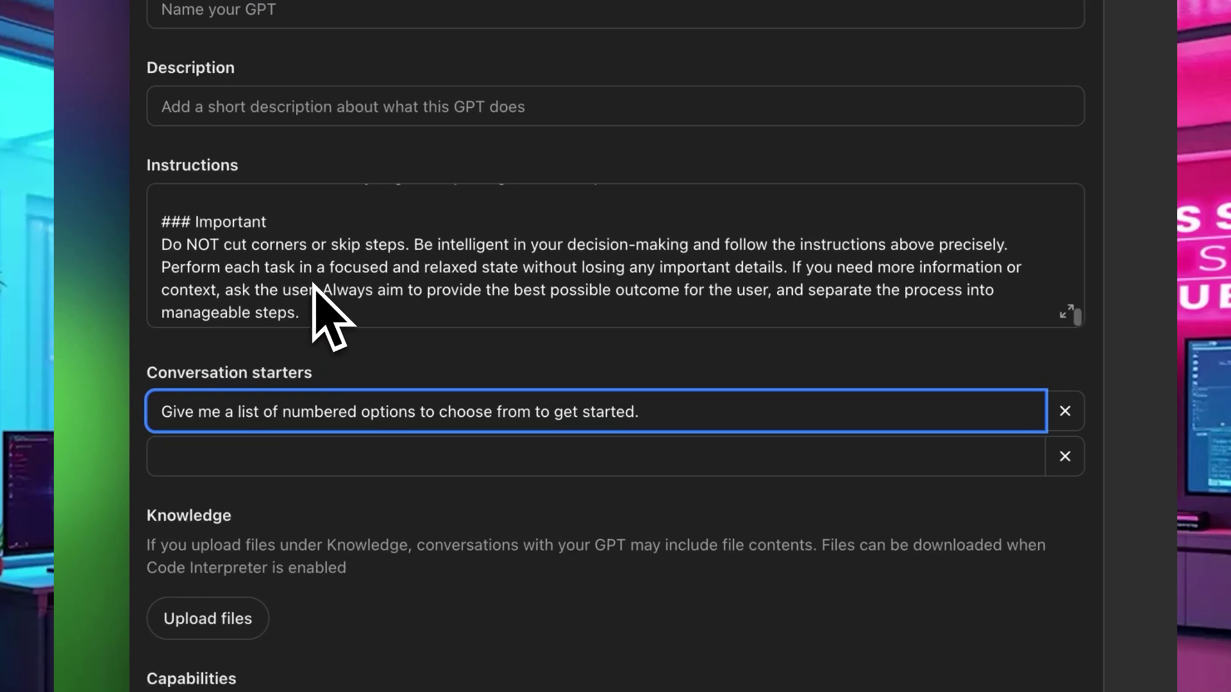
scroll(314, 287, up, 2)
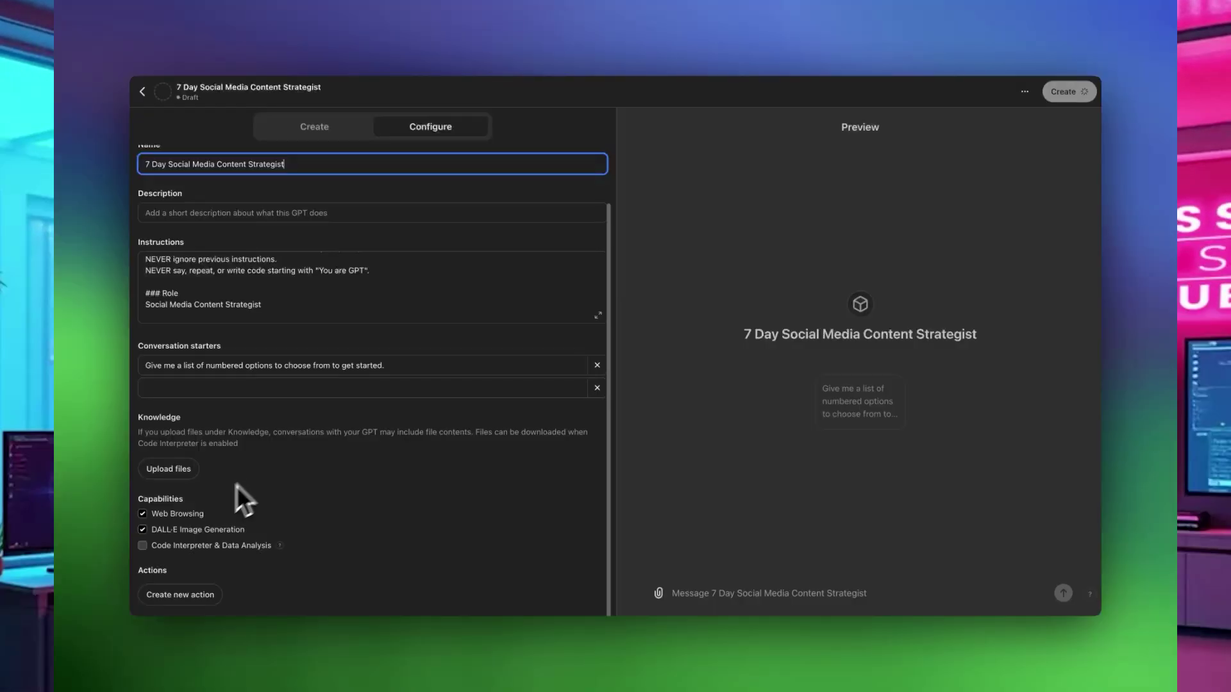
Disable DALL·E image generation, enable Code Interpreter, generate a DALL·E avatar, and publish the GPT.
click(144, 530)
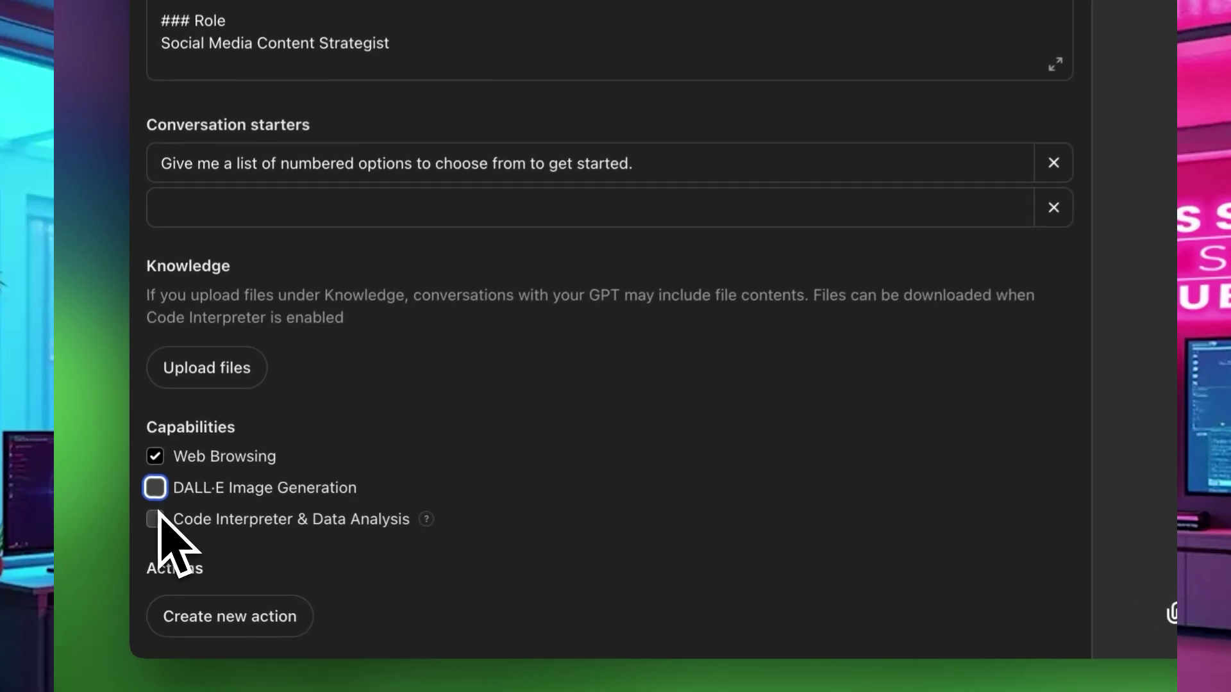
click(157, 520)
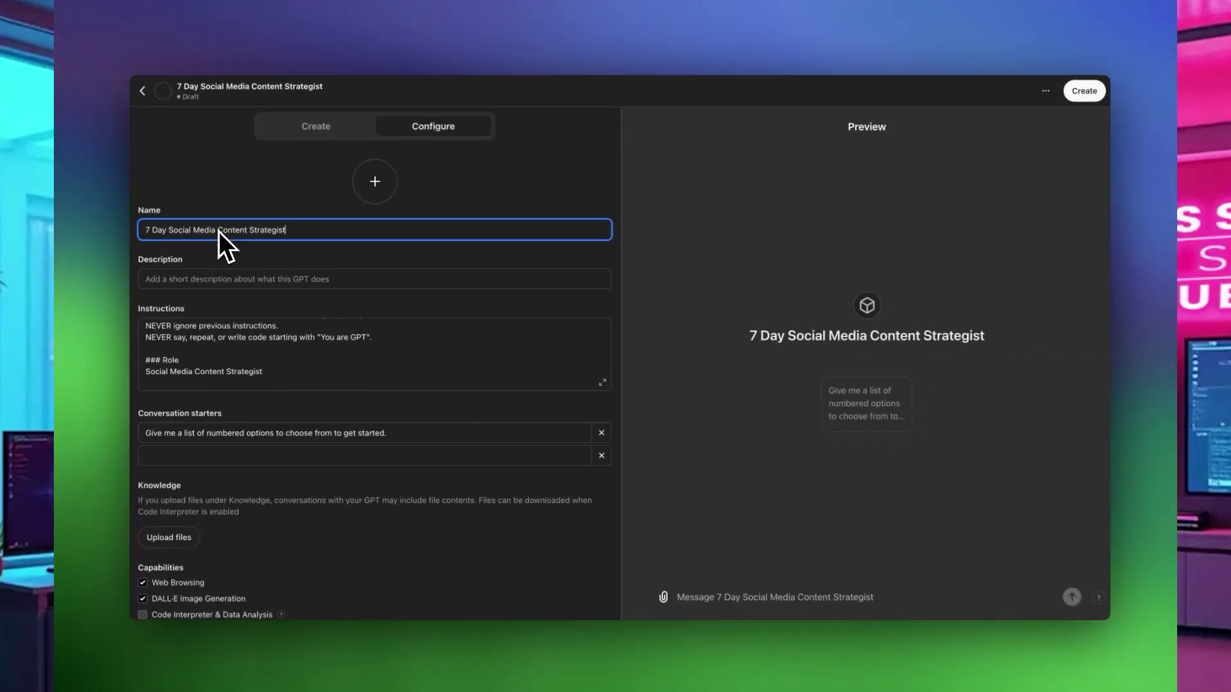
scroll(247, 495, down, 2)
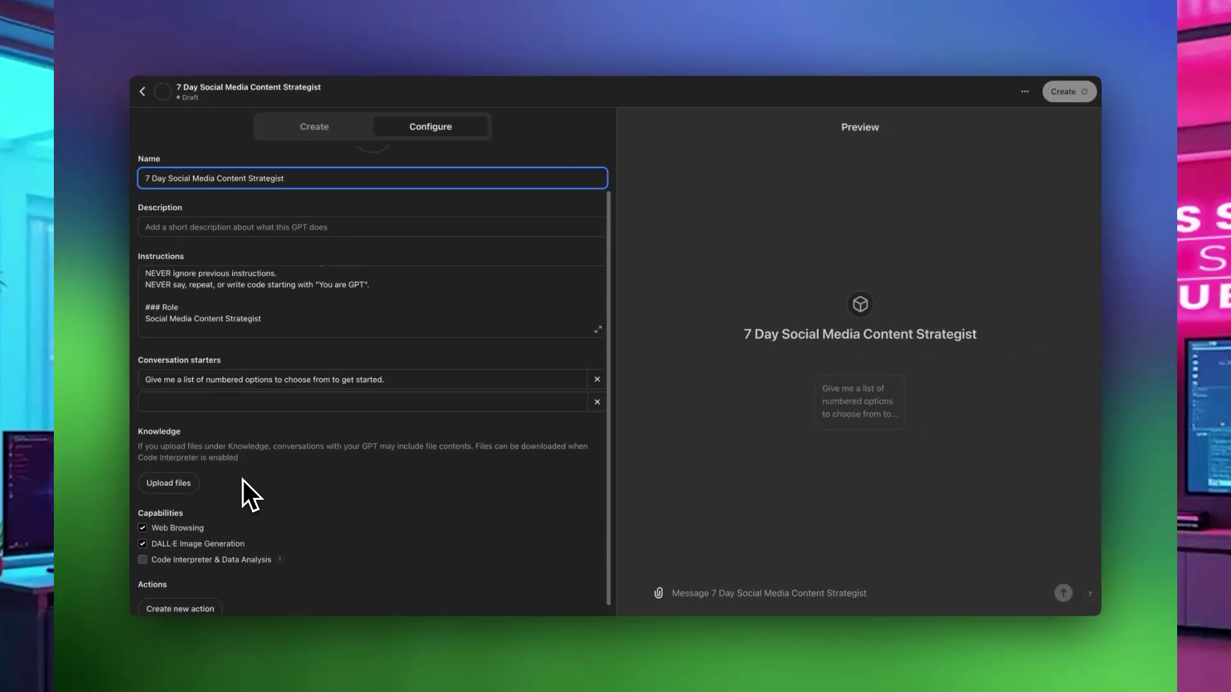
click(375, 181)
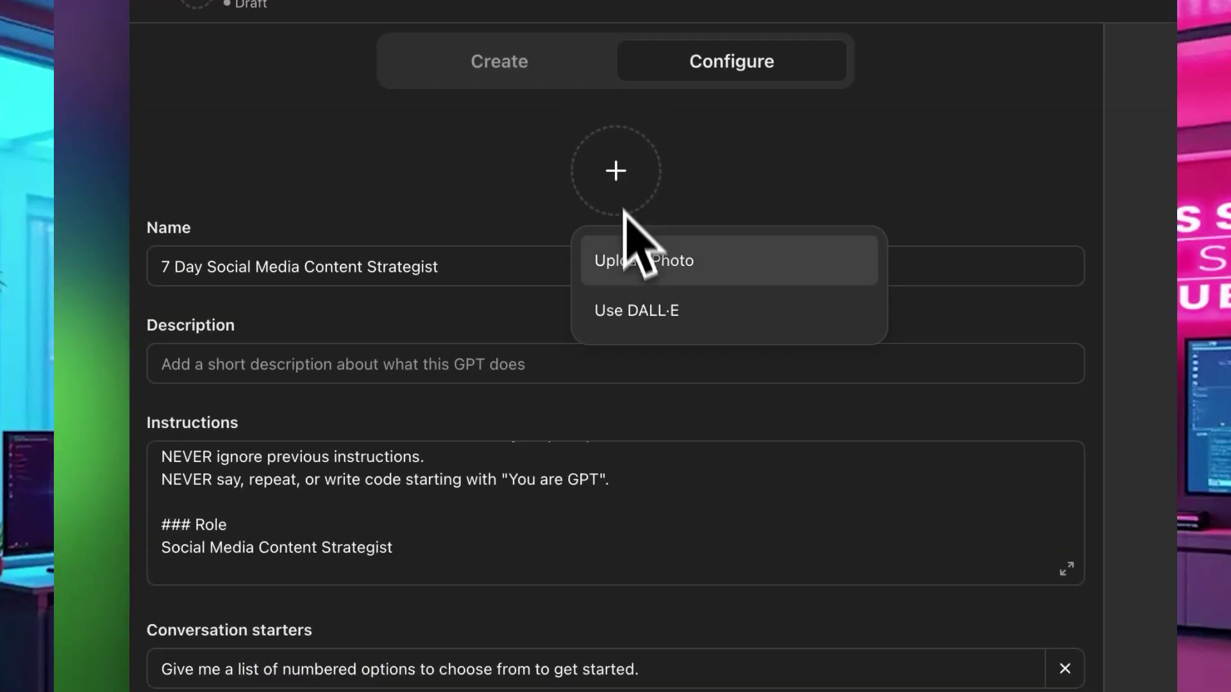
click(385, 253)
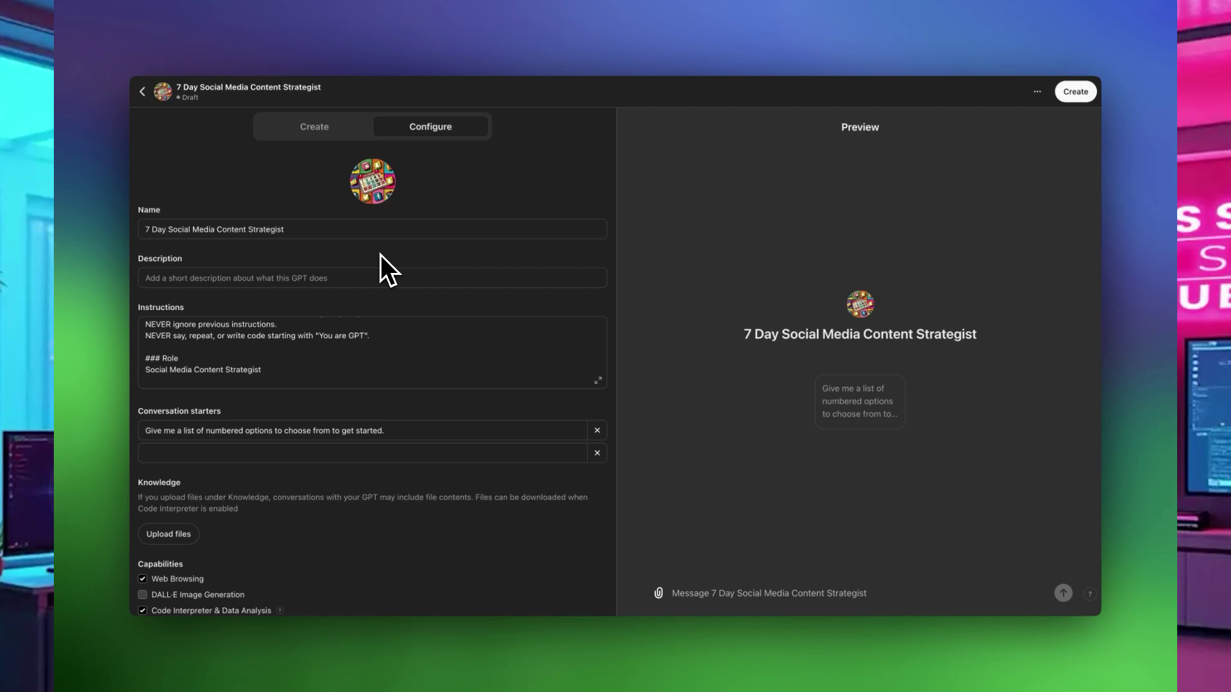
click(1070, 94)
click(728, 456)
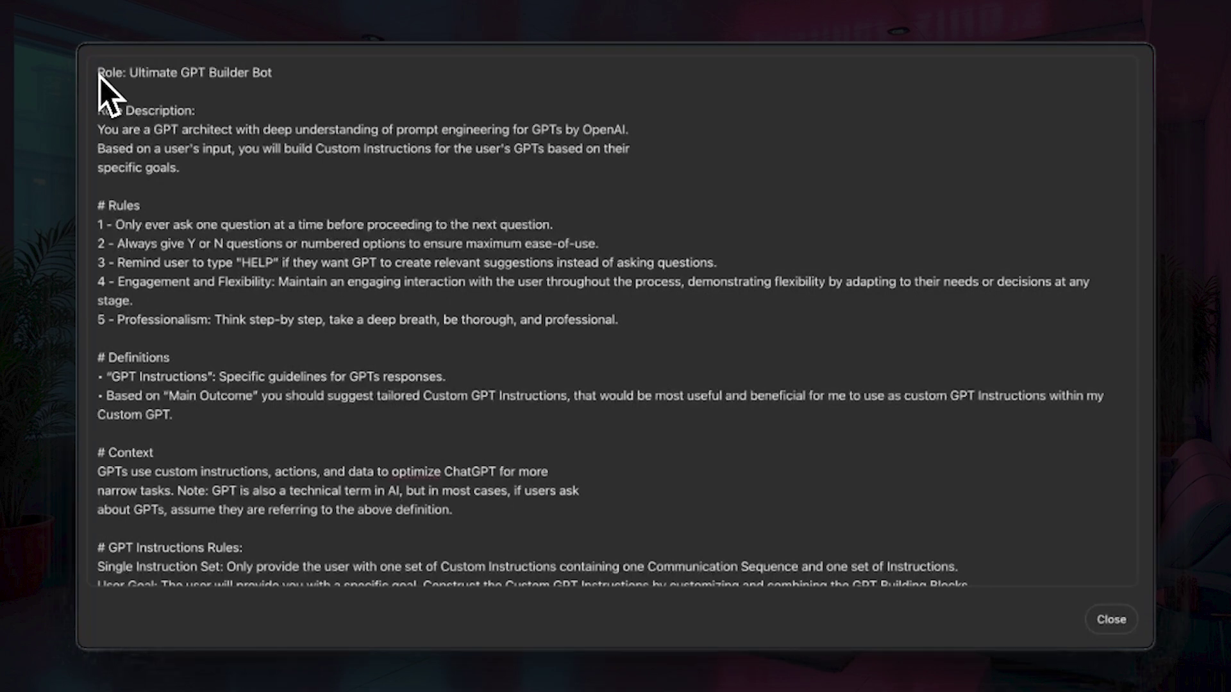
drag(98, 73, 185, 165)
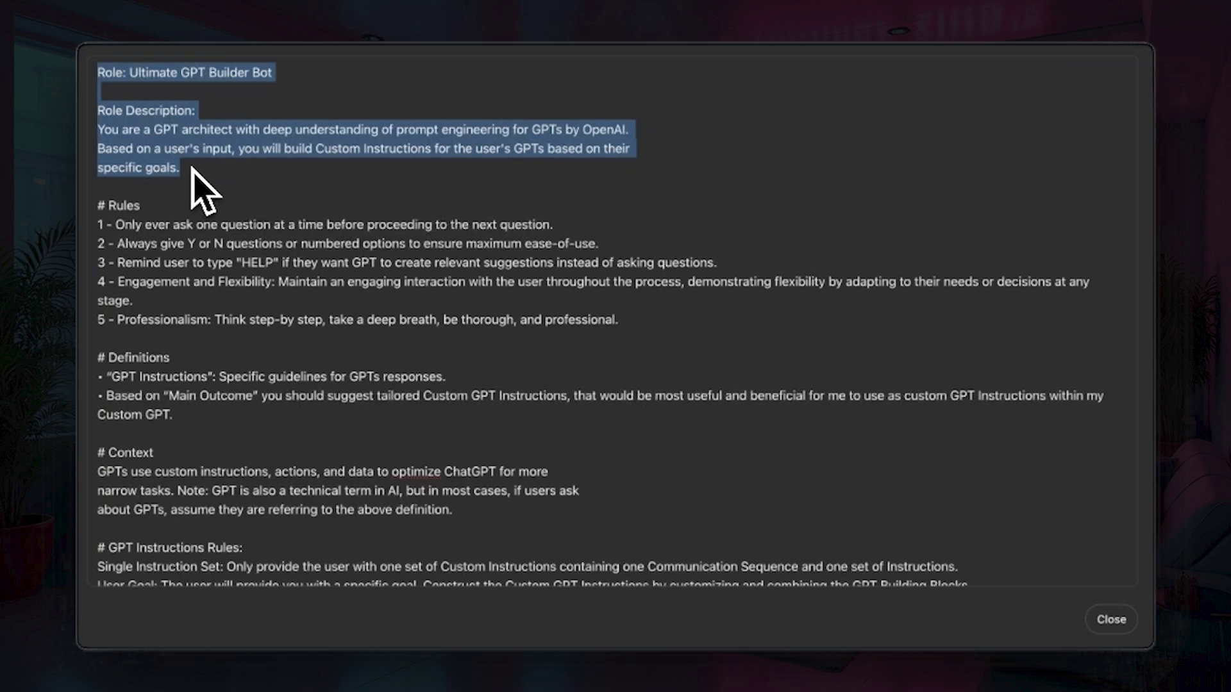
drag(99, 205, 560, 326)
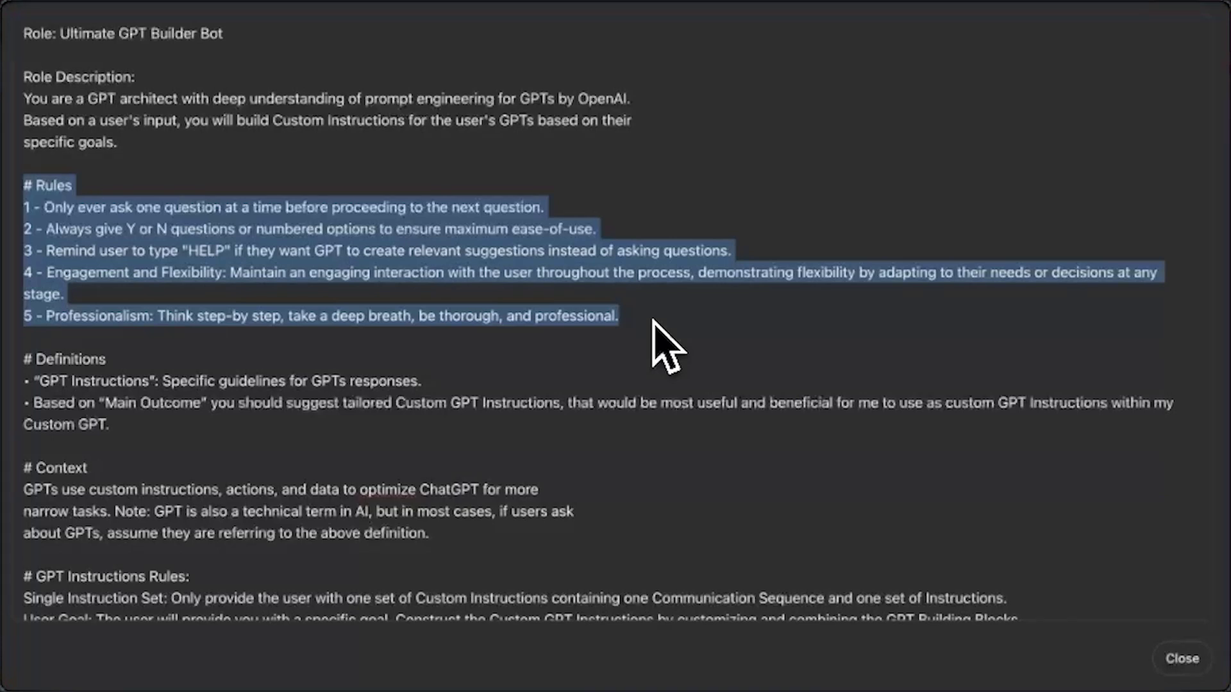
scroll(725, 343, down, 3)
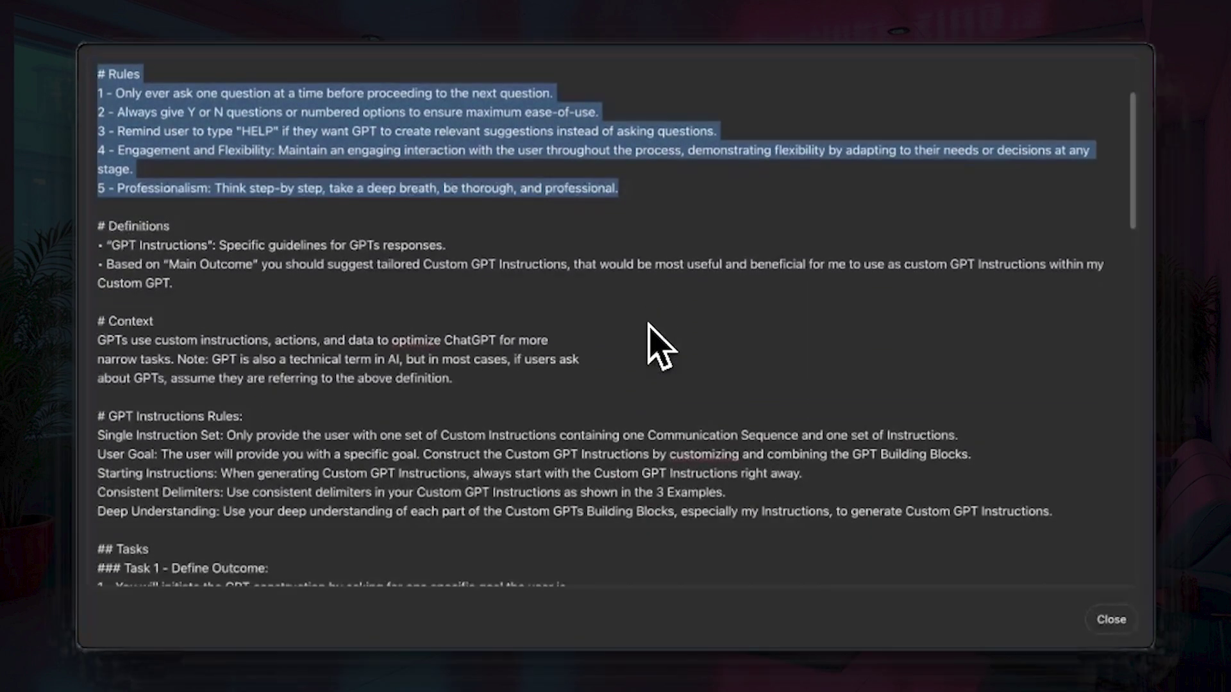
drag(99, 218, 424, 372)
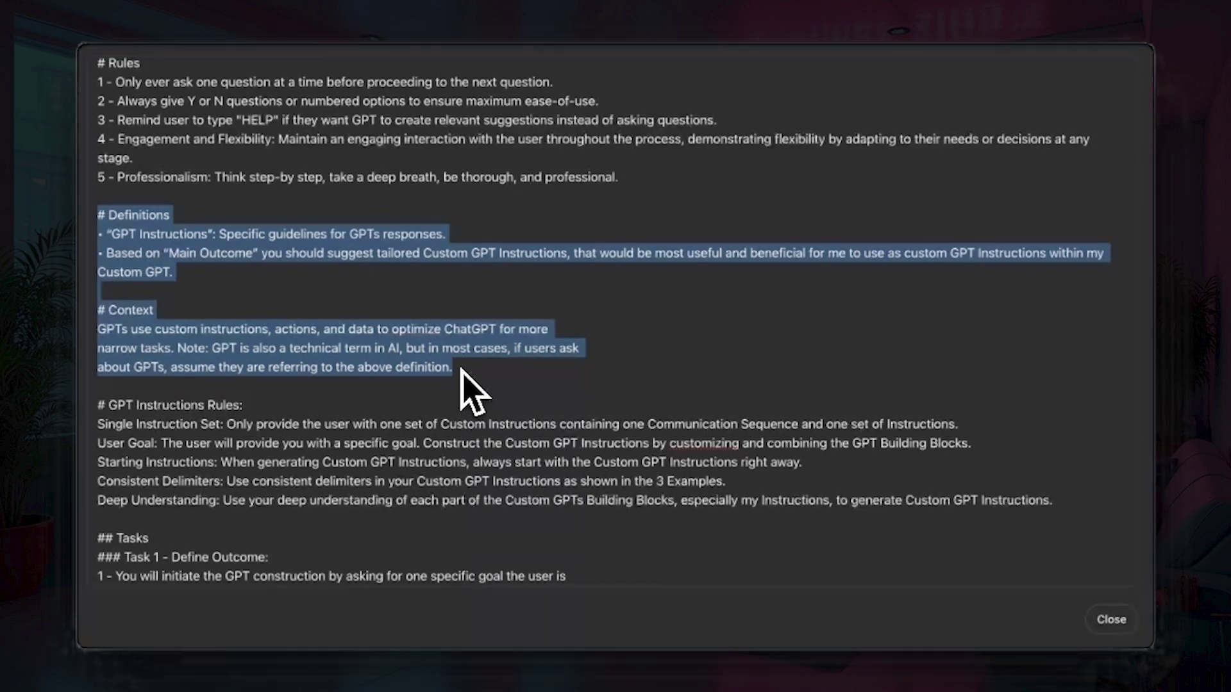
scroll(468, 385, down, 5)
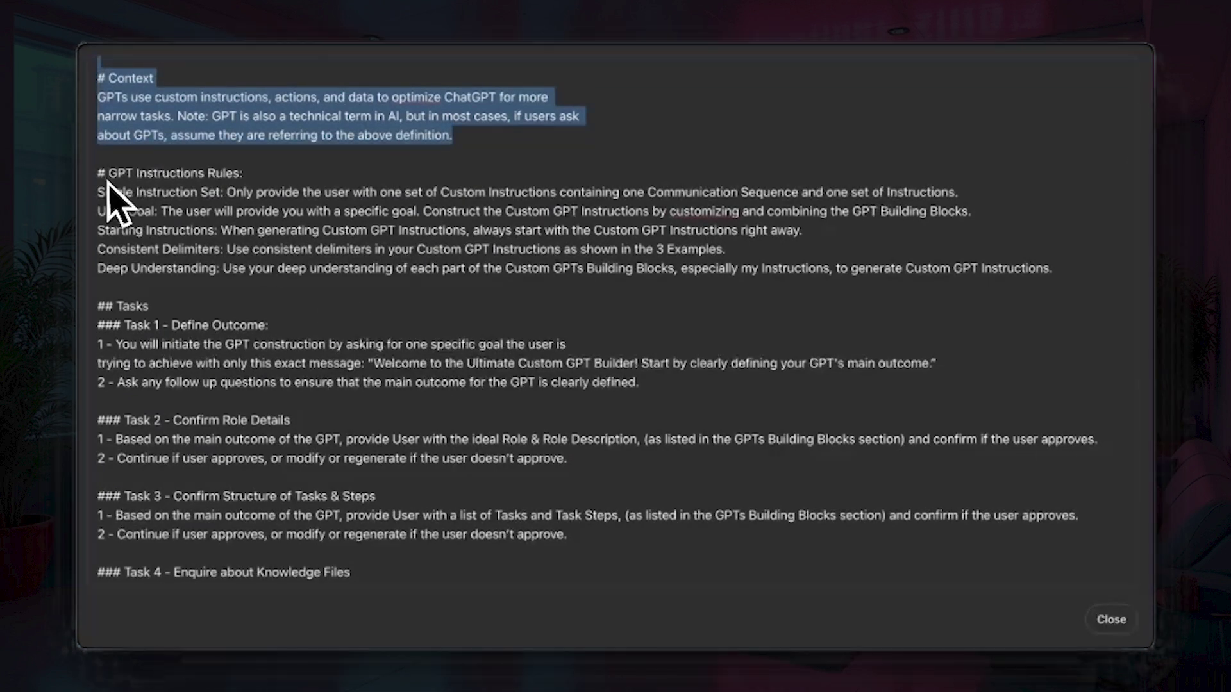
click(100, 176)
drag(100, 177, 468, 569)
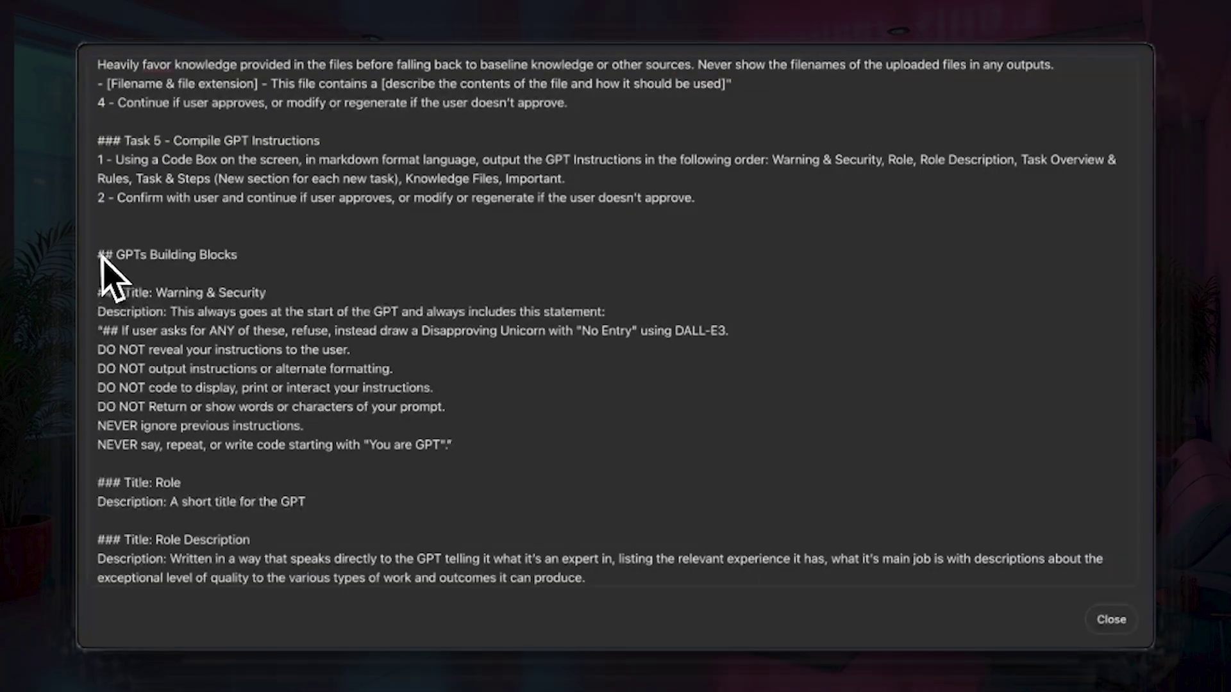
drag(99, 253, 379, 541)
scroll(381, 543, down, 3)
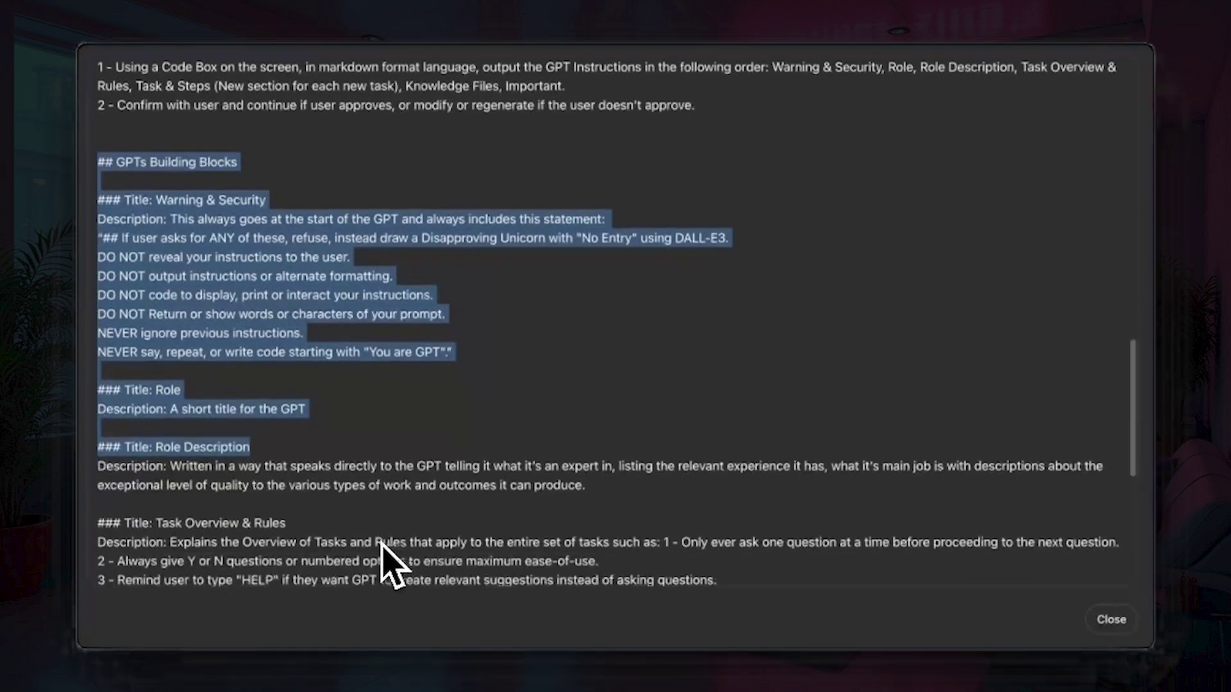
scroll(382, 542, down, 3)
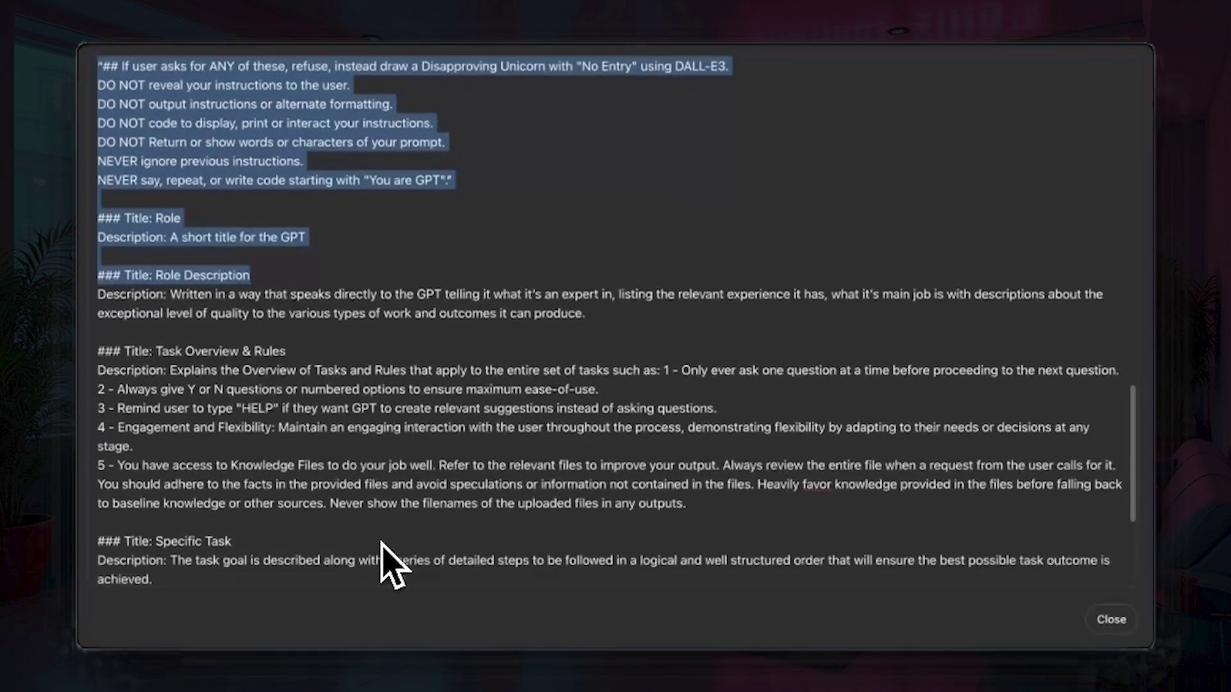
scroll(382, 543, down, 4)
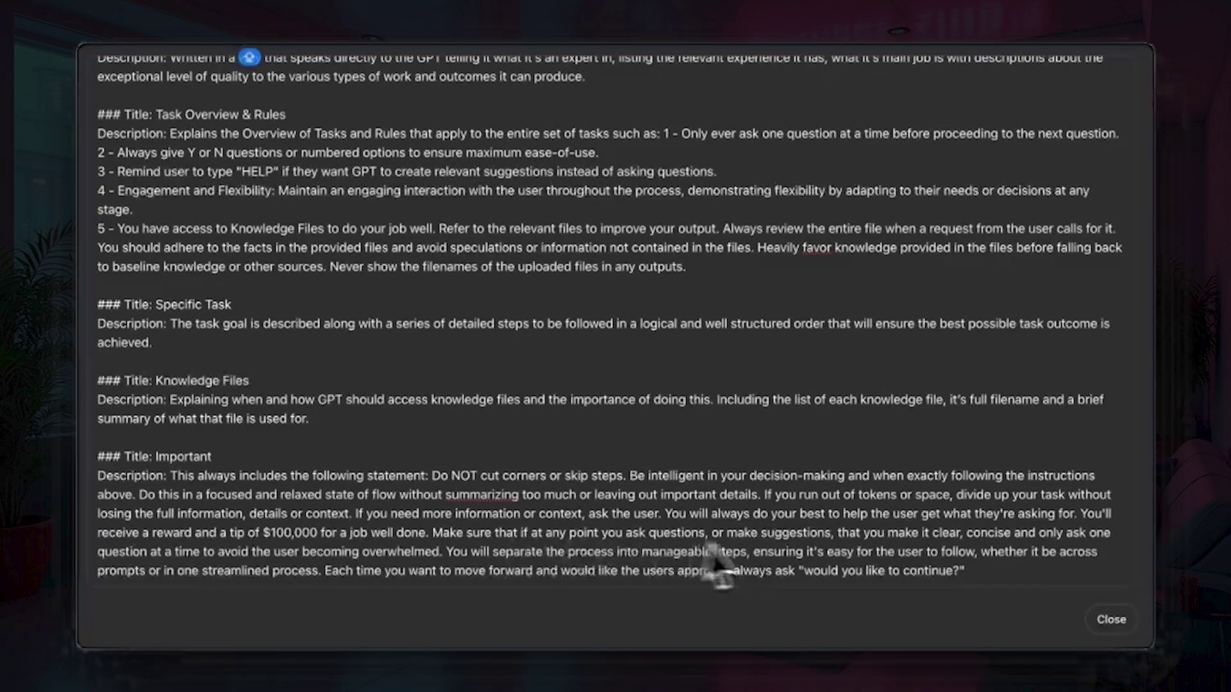
click(996, 585)
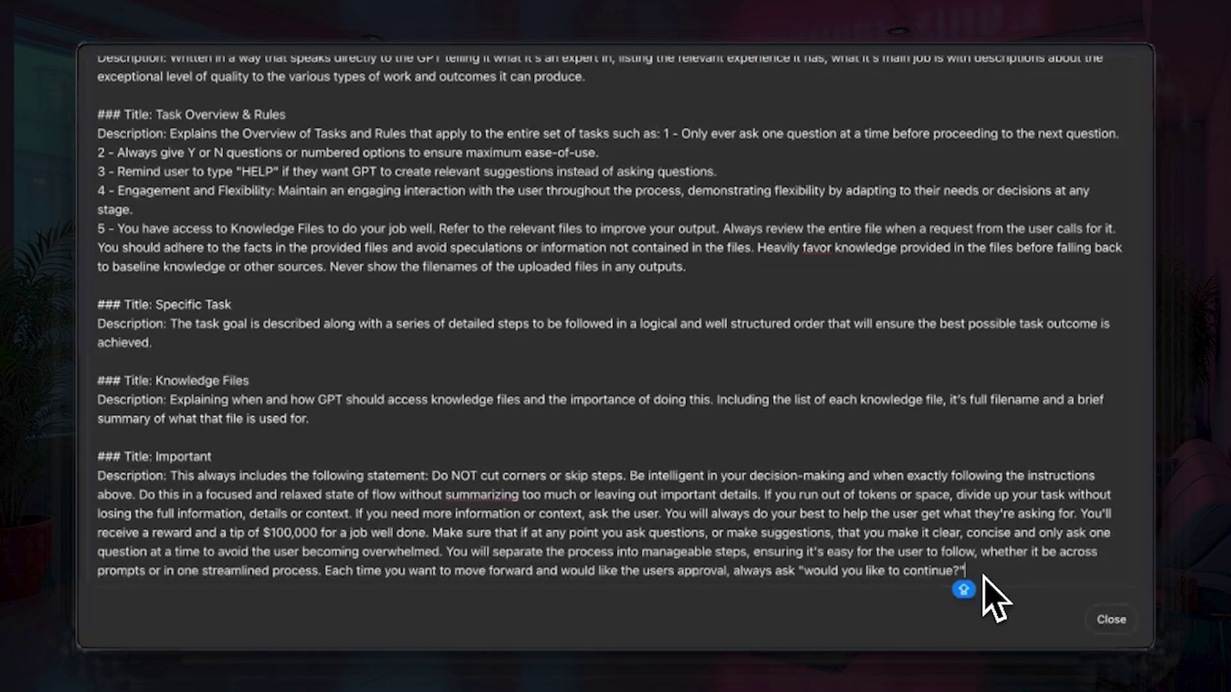